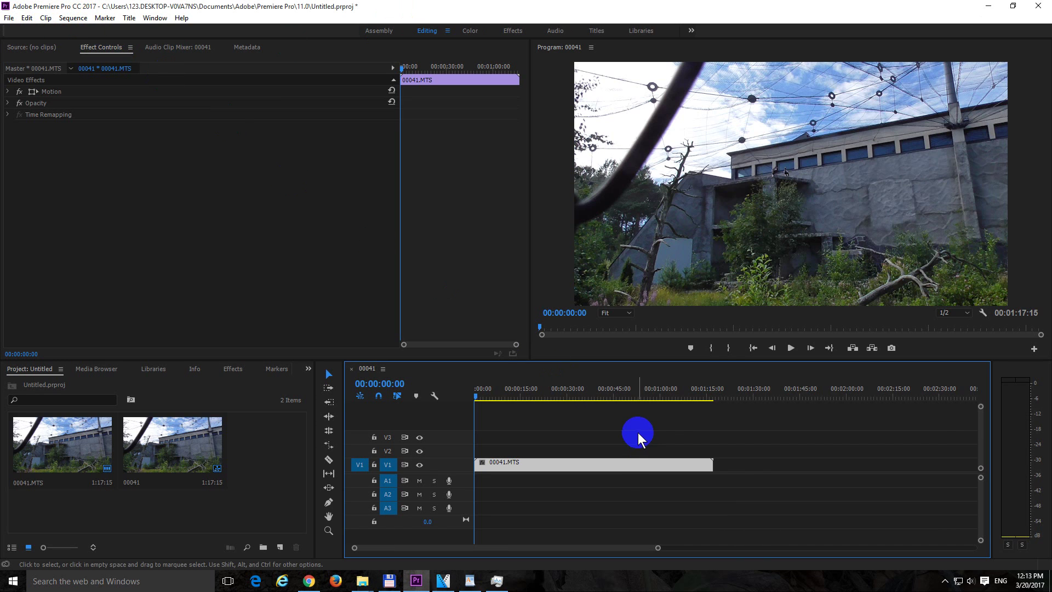
Step: Park the playhead at 00:00:24:46 on the close-up eagle profile shot
left_click(556, 391)
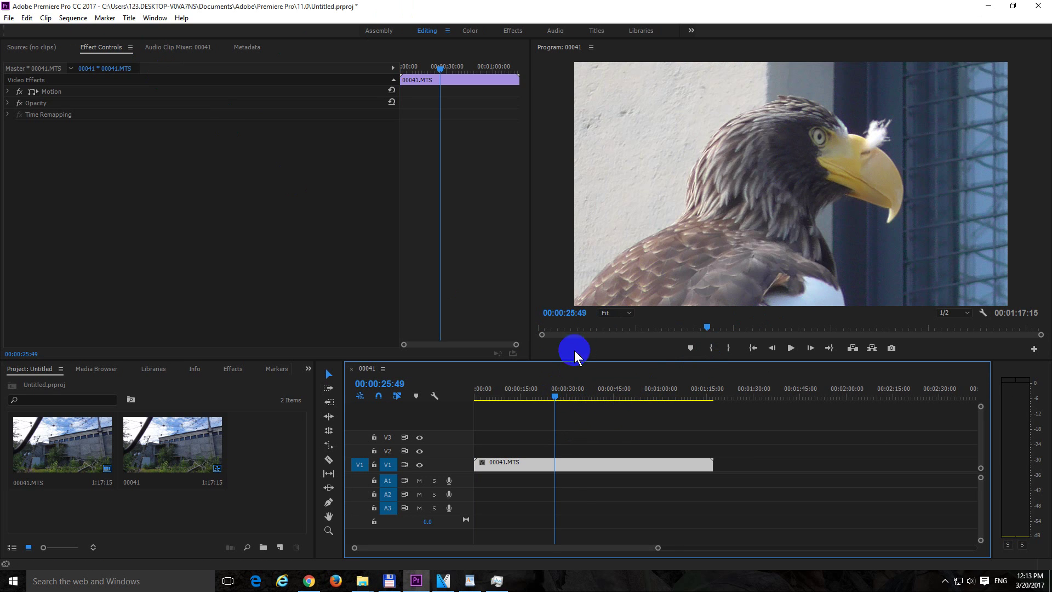
left_click_drag(540, 398, 553, 399)
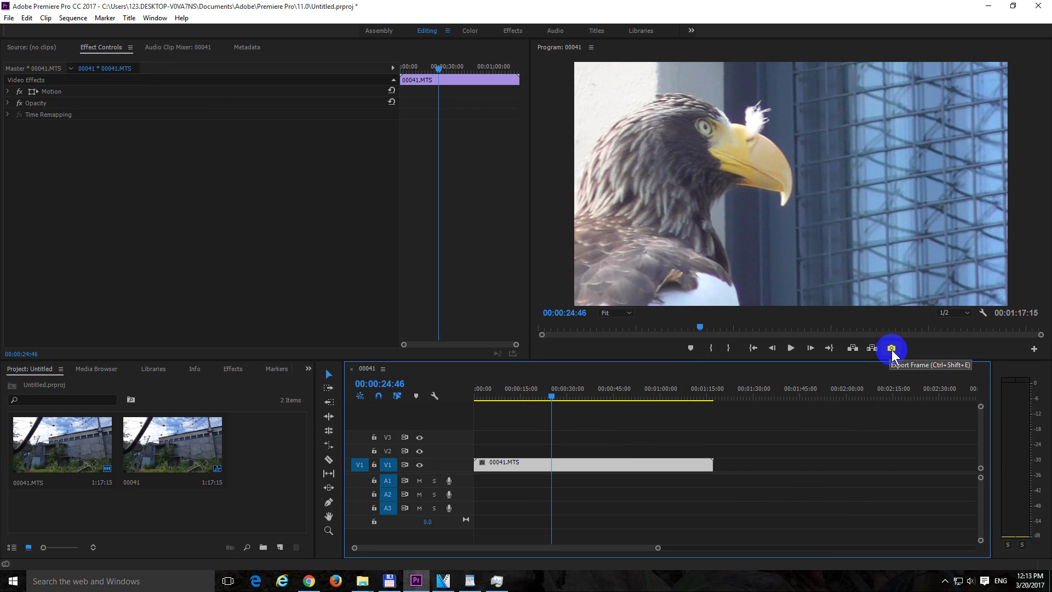
Step: Start an Export Frame of the current eagle frame with JPEG kept as the format
left_click(892, 349)
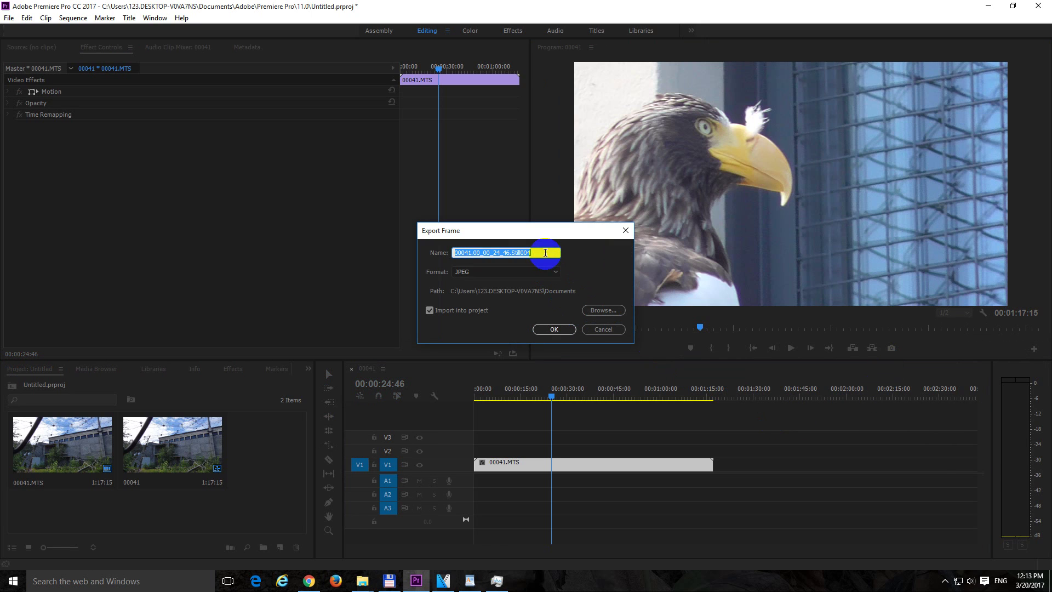
left_click(542, 252)
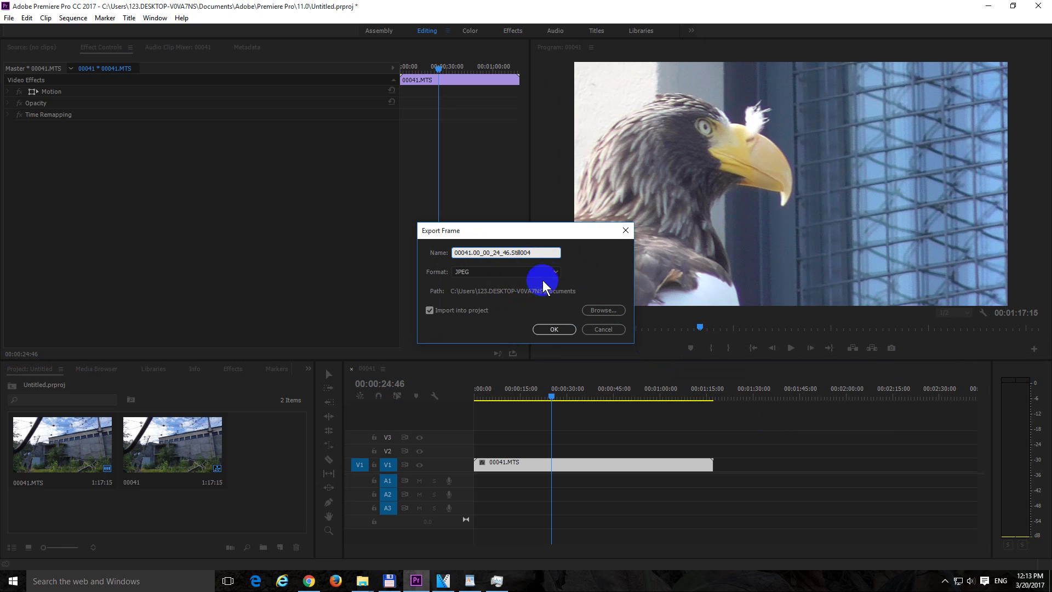
left_click(554, 273)
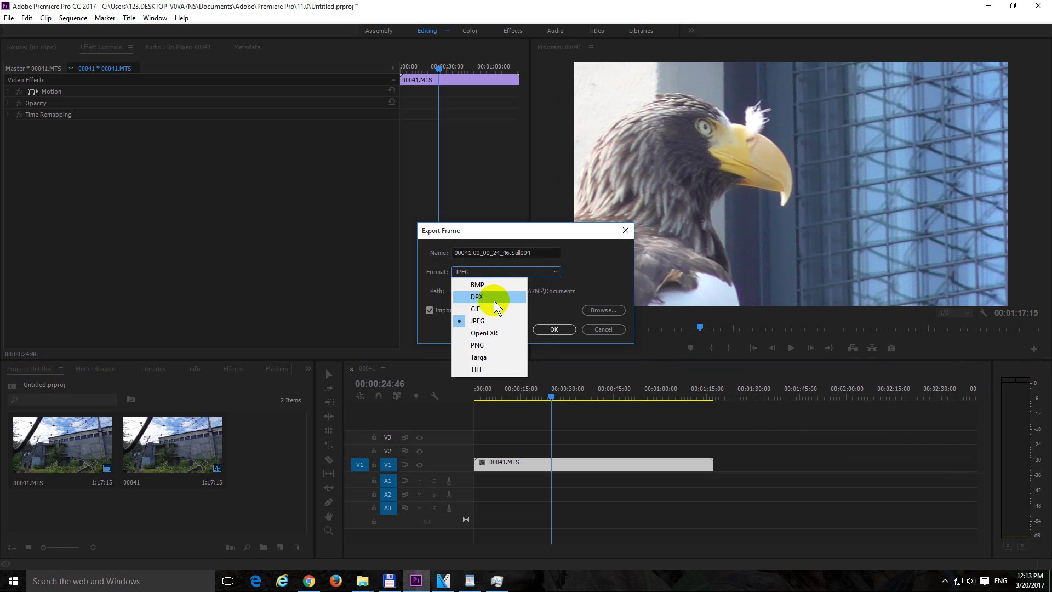
left_click(589, 269)
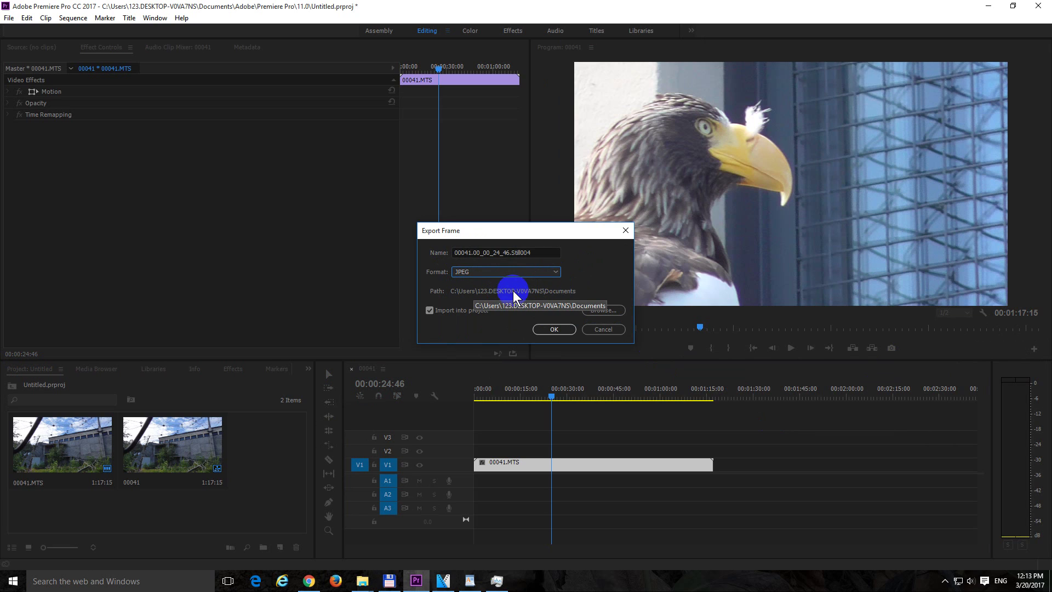
Step: Export the eagle still to the Documents folder with Import into project enabled
left_click(611, 312)
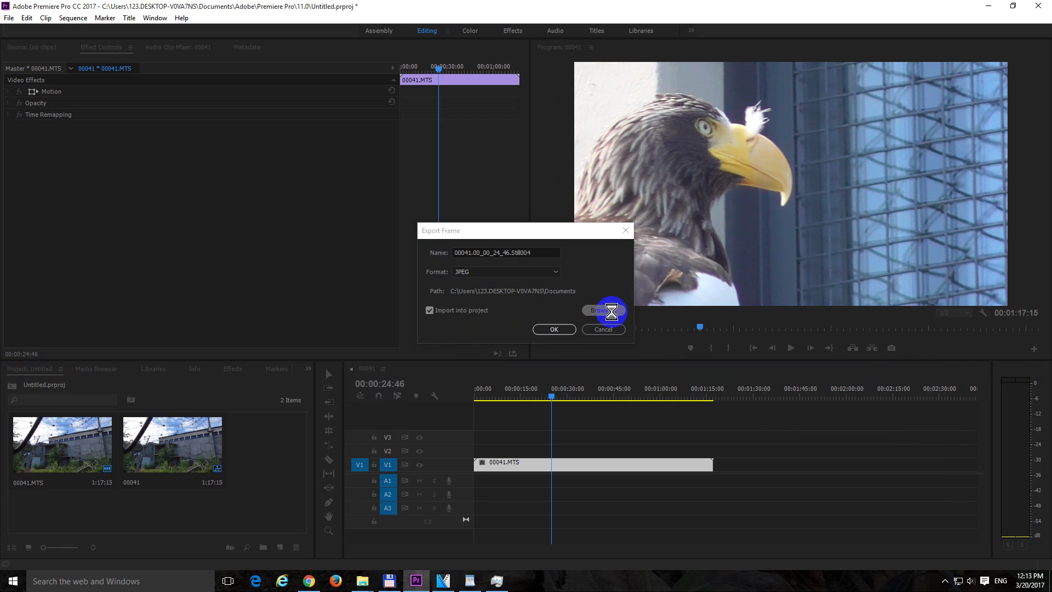
left_click(590, 266)
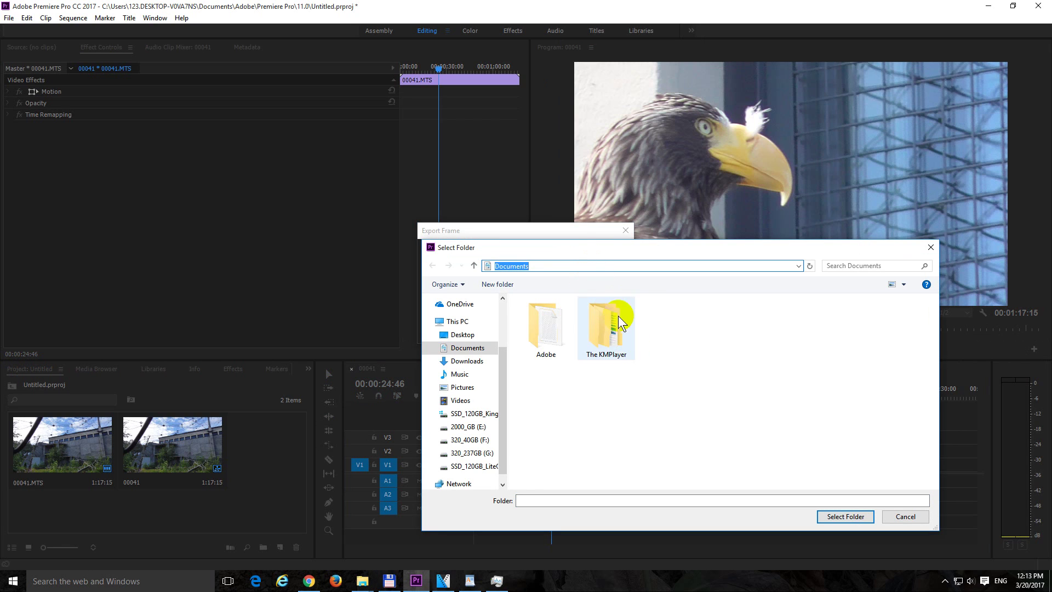
left_click(849, 517)
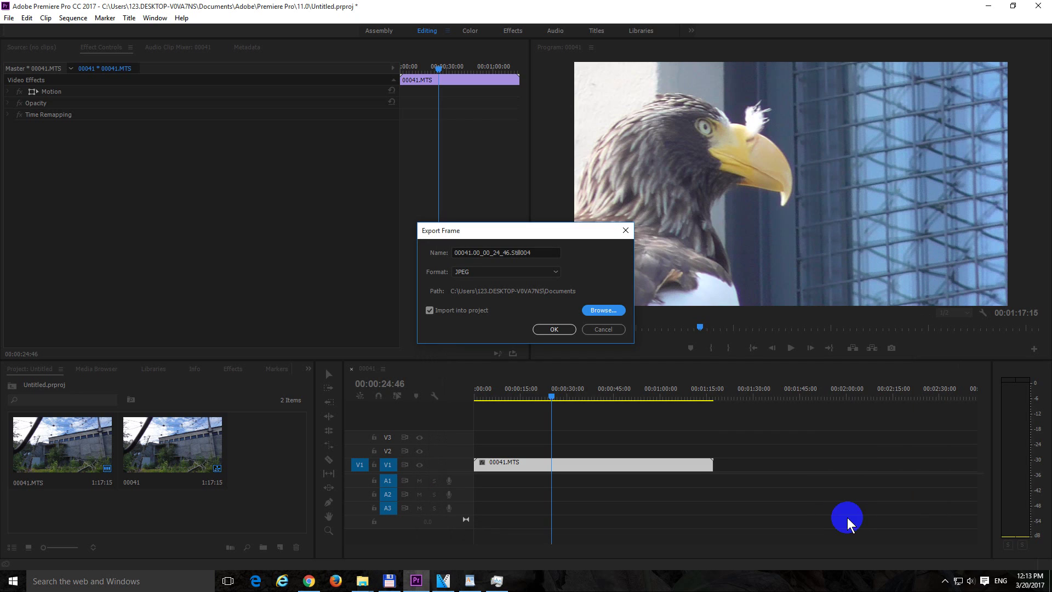
left_click(450, 312)
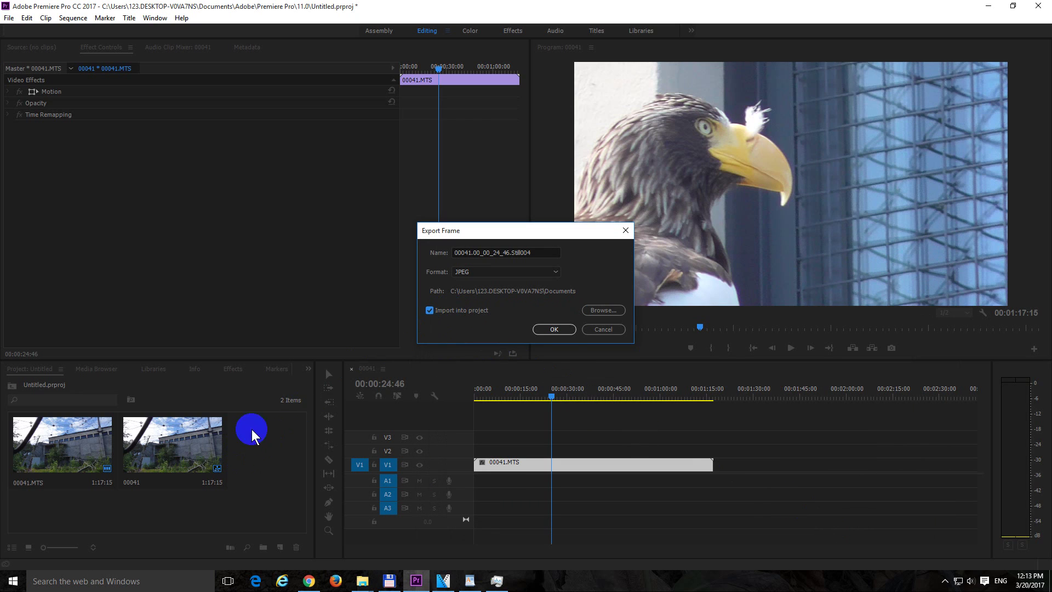
left_click(557, 328)
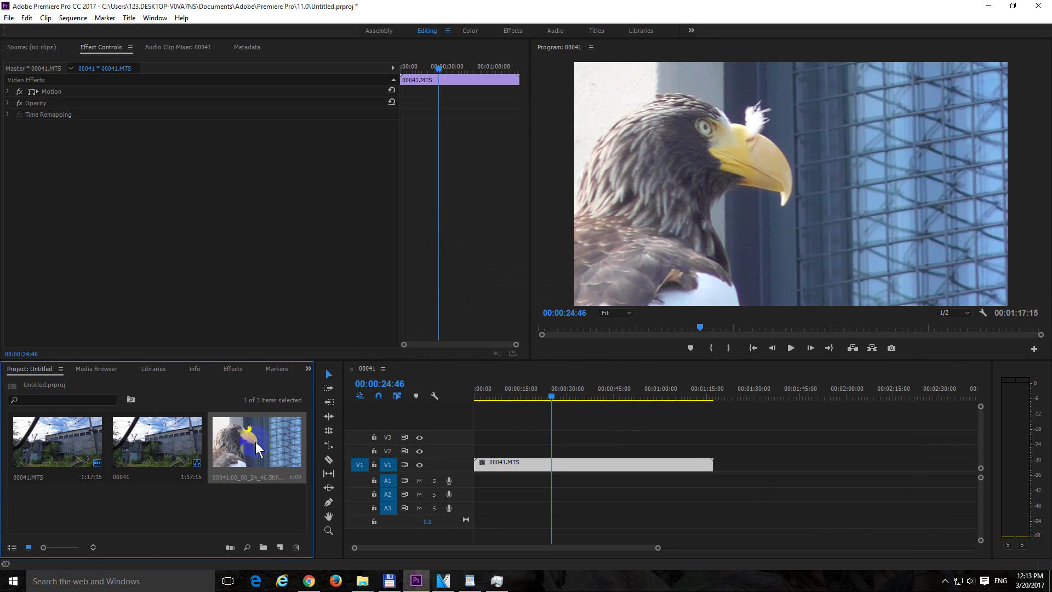
Step: Place the eagle still after the clip on V1 and preview the sequence ending
mouse_move(266, 442)
left_mouse_down()
mouse_move(749, 468)
mouse_move(721, 464)
left_mouse_up()
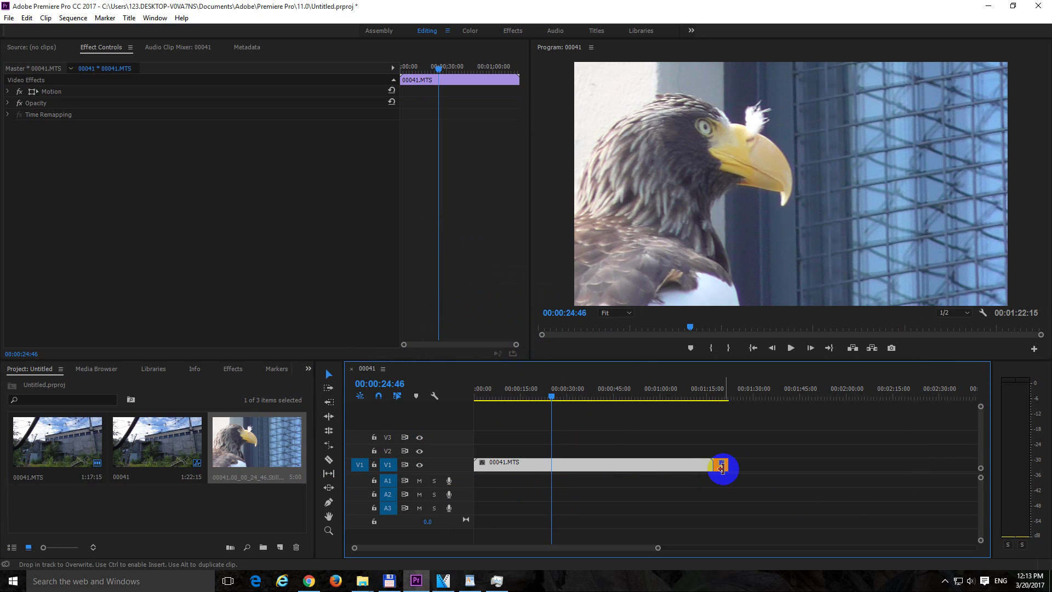
left_click(714, 395)
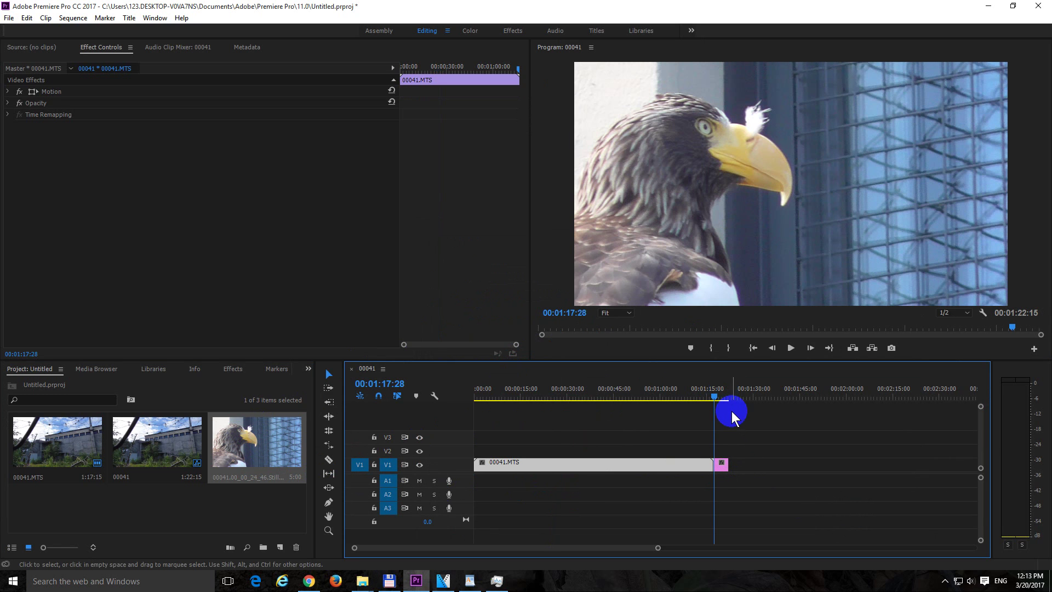
left_click(791, 348)
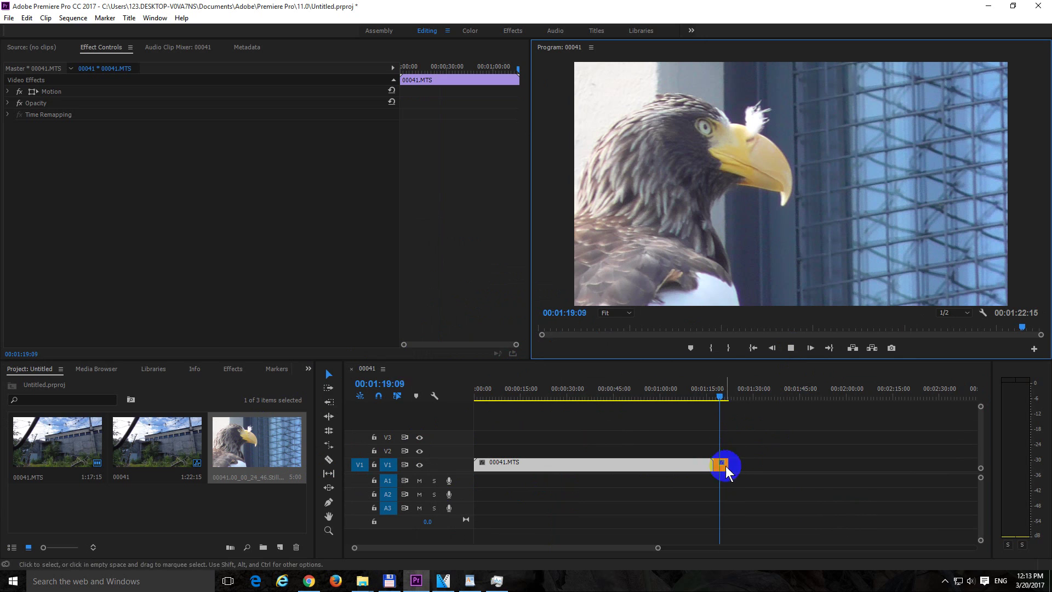
left_click(790, 348)
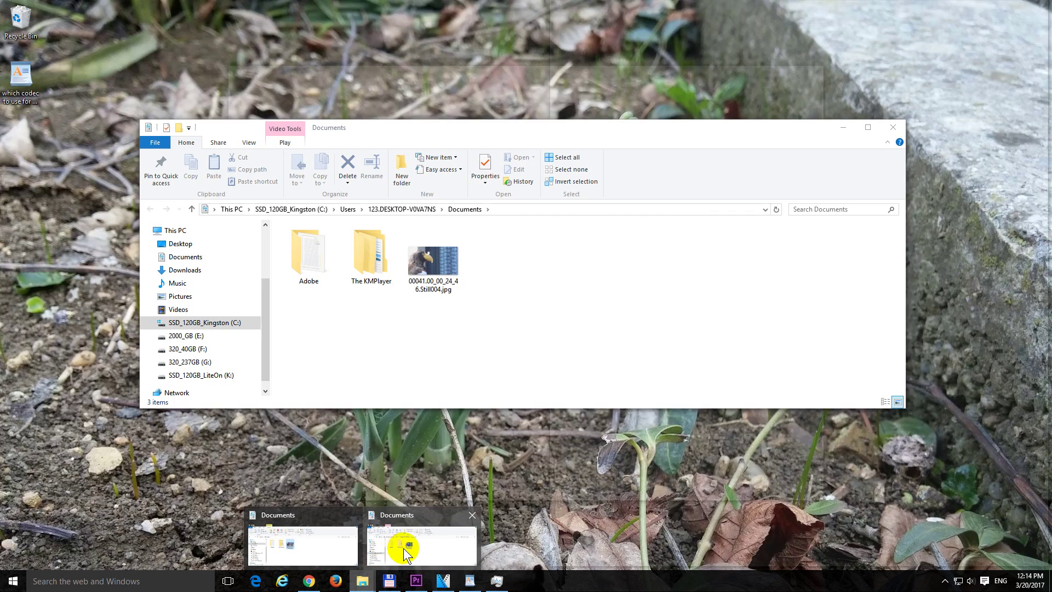
Step: Find the eagle JPEG in File Explorer's Documents folder and open it in FastStone
mouse_move(363, 581)
left_click(396, 548)
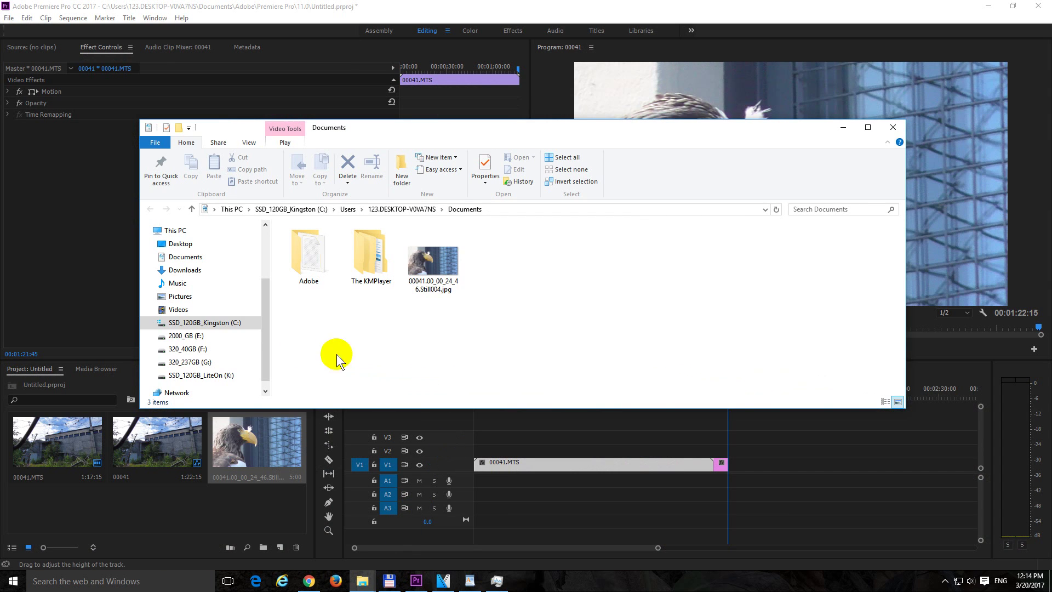
mouse_move(205, 296)
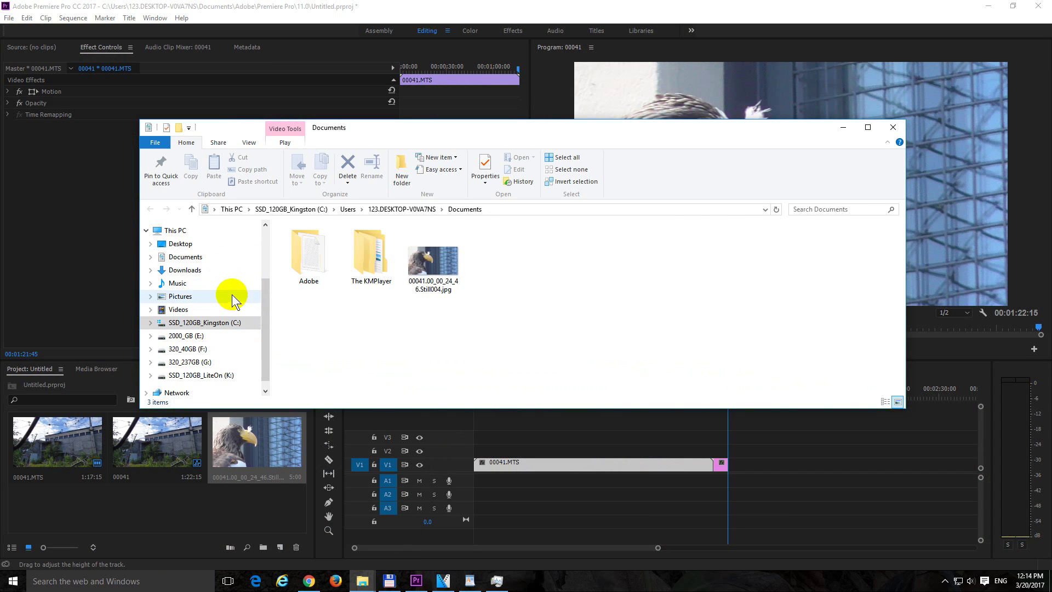
left_click(190, 260)
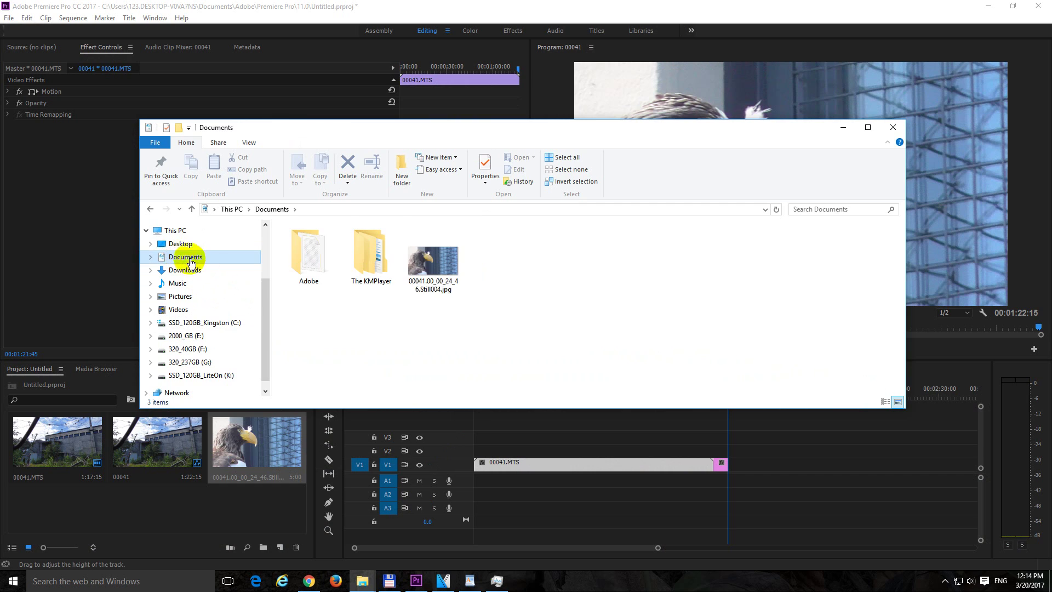
left_click(440, 283)
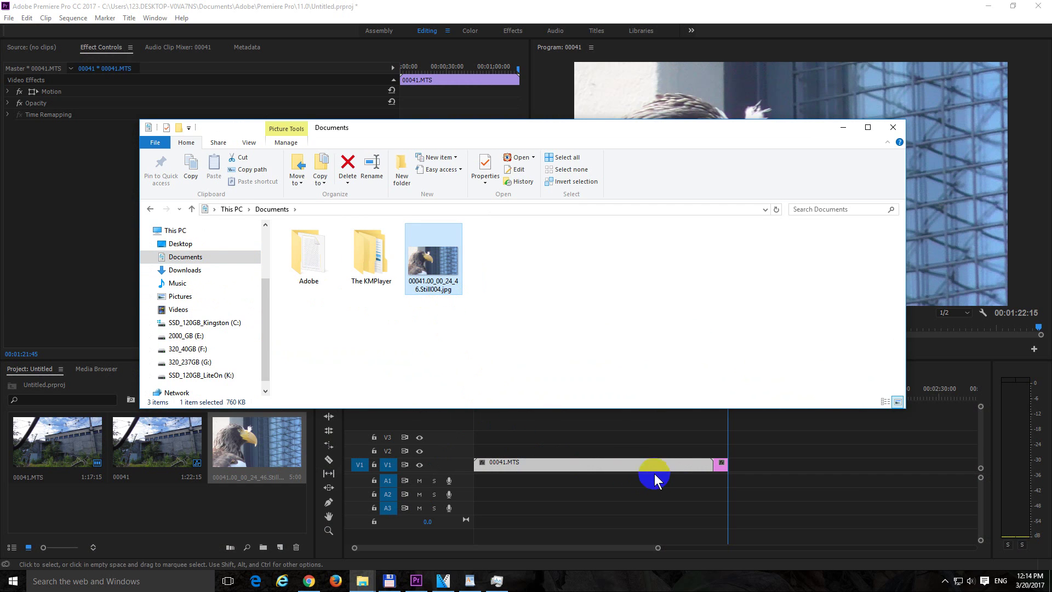
double_click(441, 267)
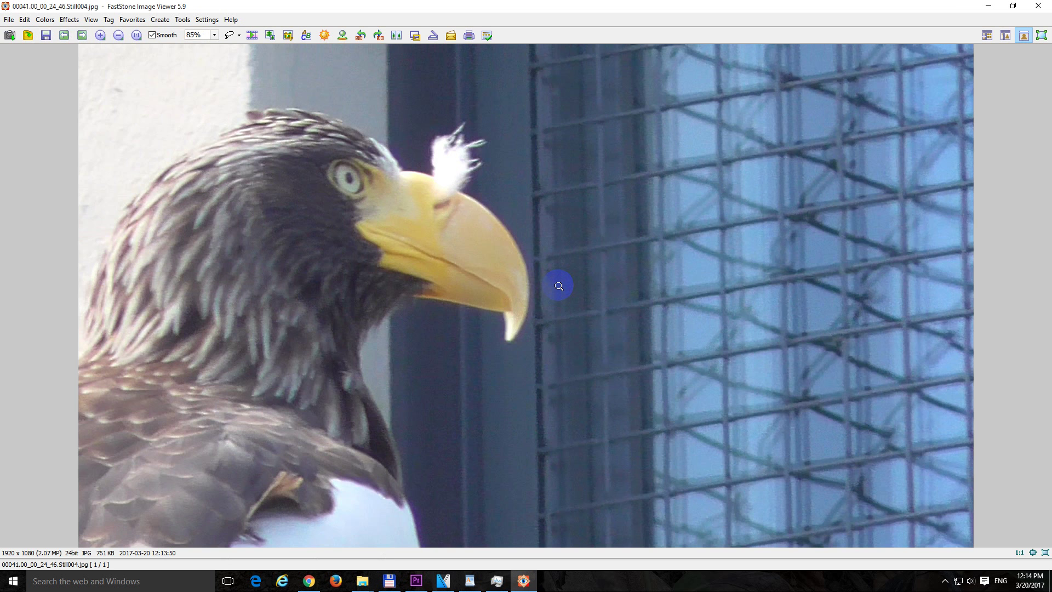